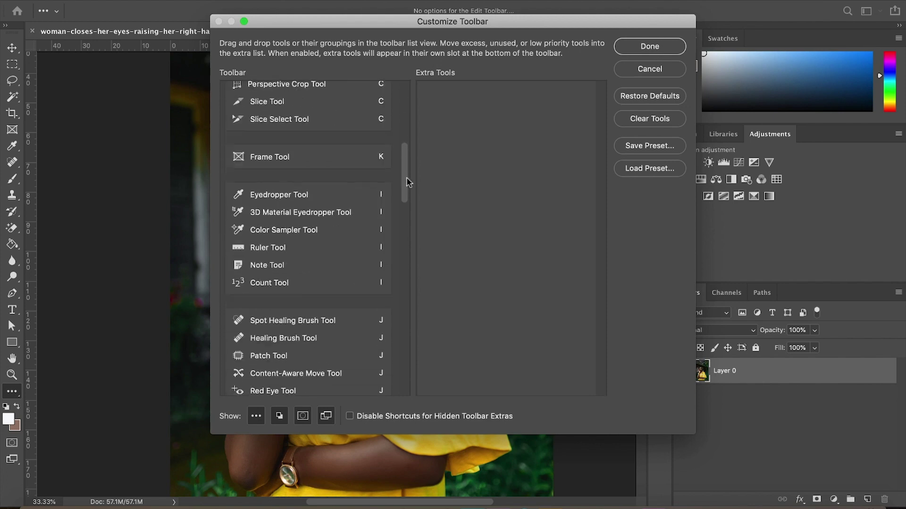
Review the tools listed in the Customize Toolbar dialog and cancel the customization.
scroll(410, 317, "down", 10)
left_click(642, 71)
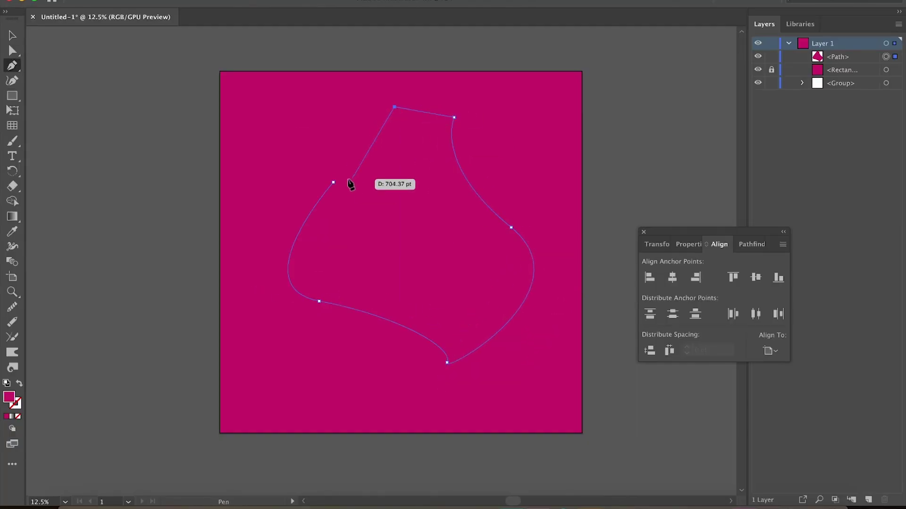
Switch to Illustrator and fill the closed freeform path with a dark purple.
double_click(9, 396)
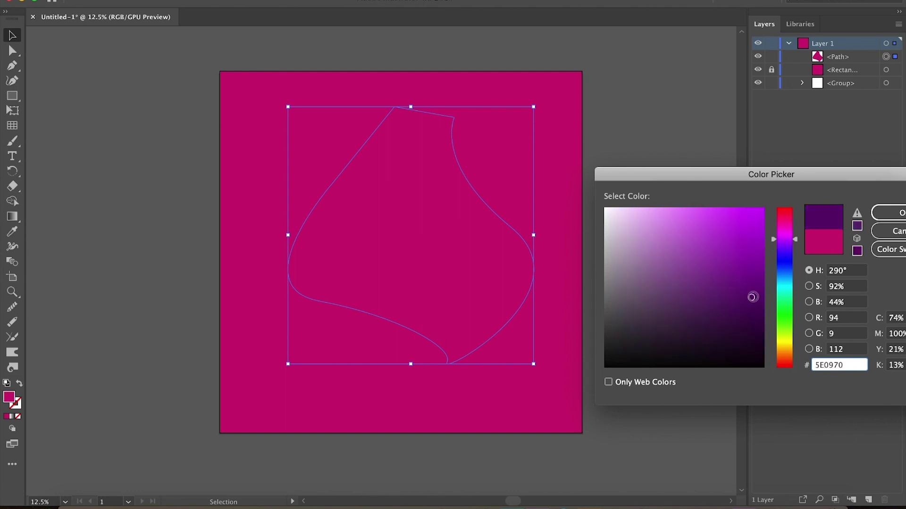
left_click(902, 214)
Examine the purple shape's curved edge at high magnification and return to the full artboard.
scroll(462, 235, "up", 5)
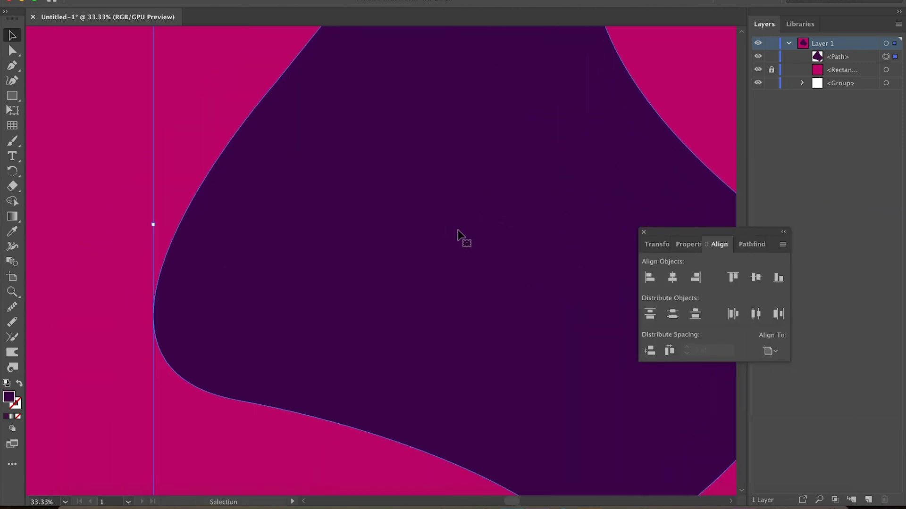
scroll(462, 234, "up", 3)
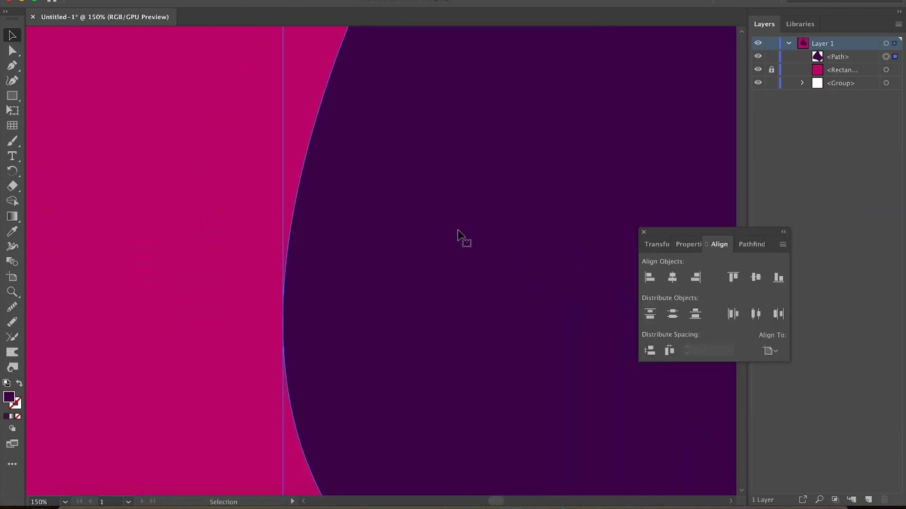
scroll(461, 234, "up", 2)
scroll(461, 236, "left", 5)
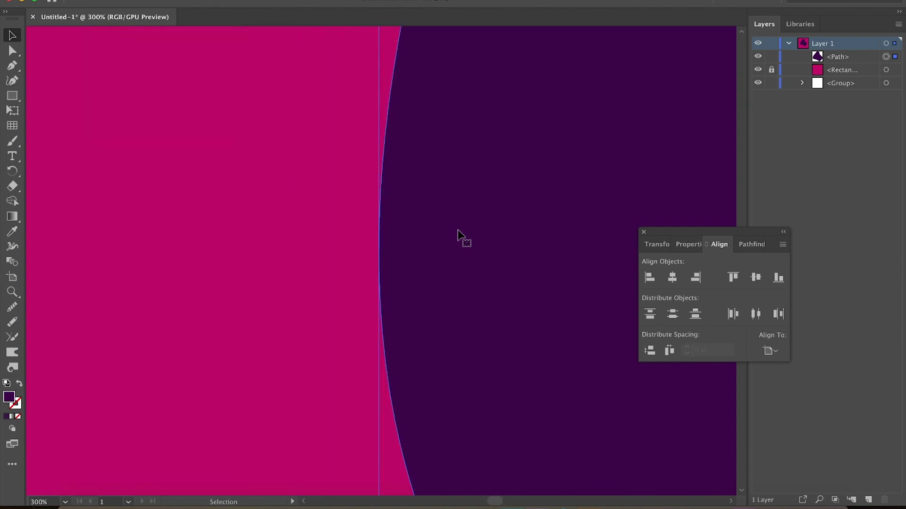
double_click(429, 230)
double_click(263, 220)
key("ctrl+0")
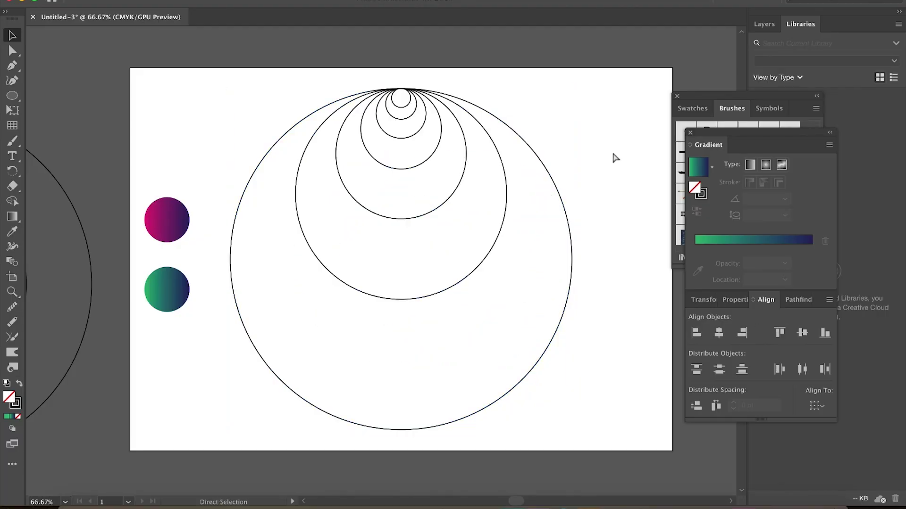
Select the nested circles' segments with Direct Selection and merge the small circles at the artwork's base using Shape Builder.
key("a")
left_click_drag(508, 398, 333, 309)
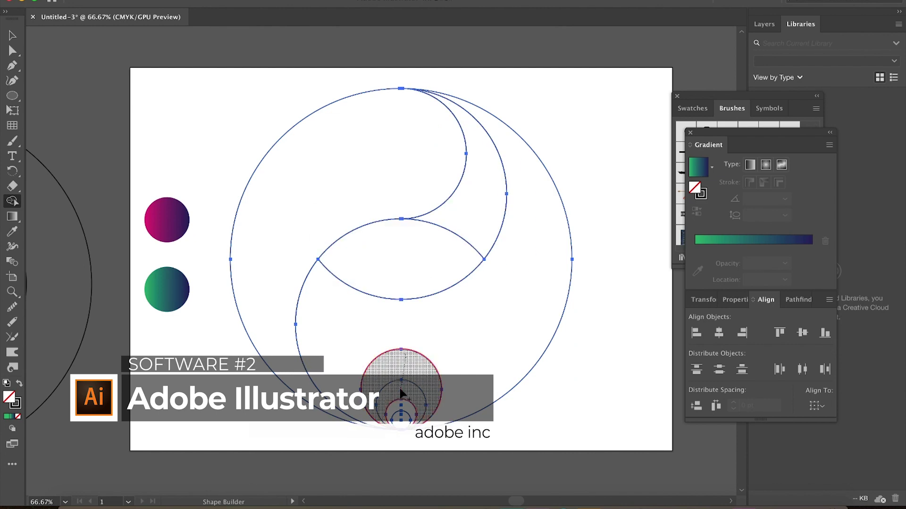
left_click(401, 393)
Sample the pink-to-navy and green-to-navy sample circles with the Eyedropper to fill the swirl shapes with gradients.
key("i")
left_click(167, 220)
left_click(167, 288)
left_click(179, 229)
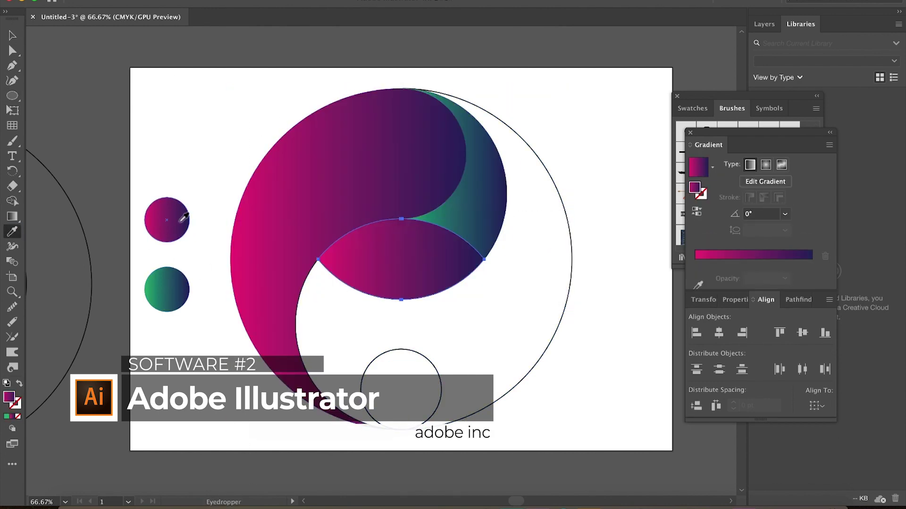
left_click(174, 222)
Redirect the gradients across the large swirl shapes with the Gradient tool so they run downward.
key("g")
left_click_drag(380, 85, 513, 432)
left_click(391, 204, "super")
left_click_drag(401, 142, 363, 331)
key("v")
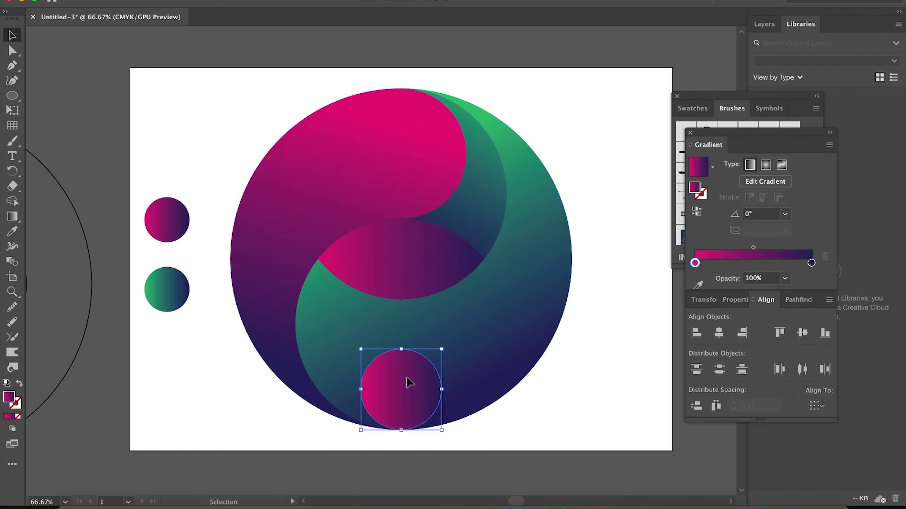
key("v")
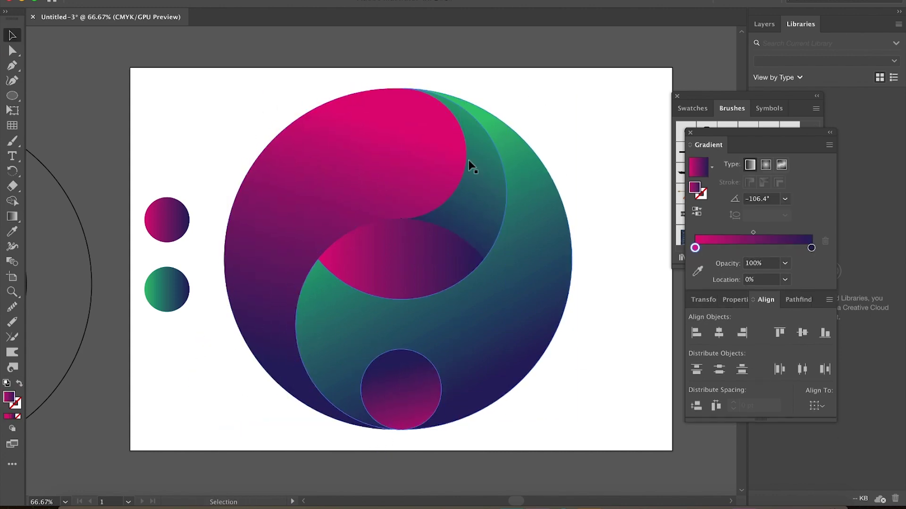
key("a")
scroll(456, 177, "up", 5)
key("ctrl+1")
key("v")
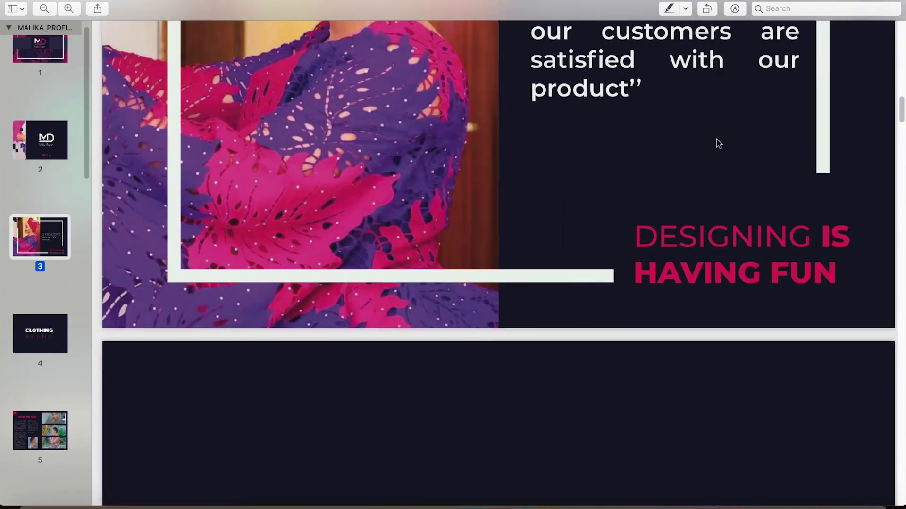
Switch to the brand profile PDF and look through its pages.
scroll(717, 140, "down", 5)
scroll(717, 142, "down", 15)
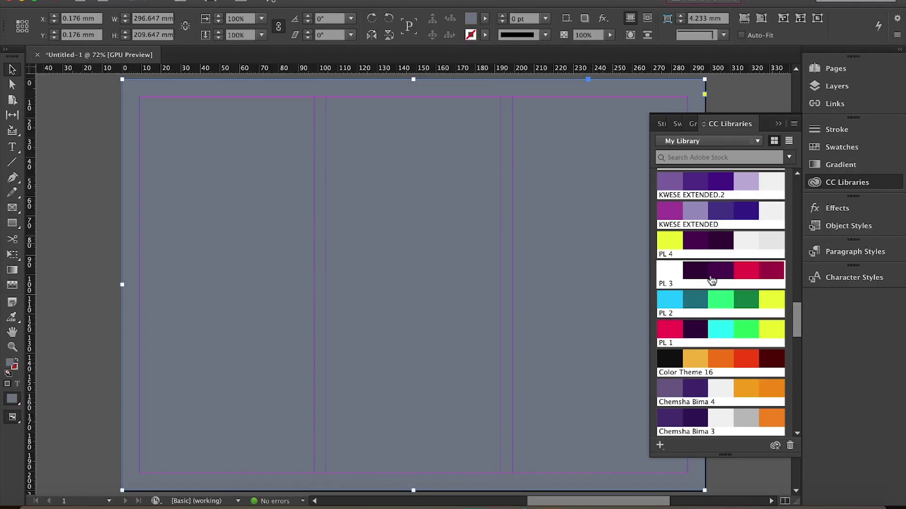
In InDesign, fill the page-sized frame with the dark blue from the hance_green color theme.
left_click(711, 273)
left_click(750, 270)
scroll(755, 283, "up", 15)
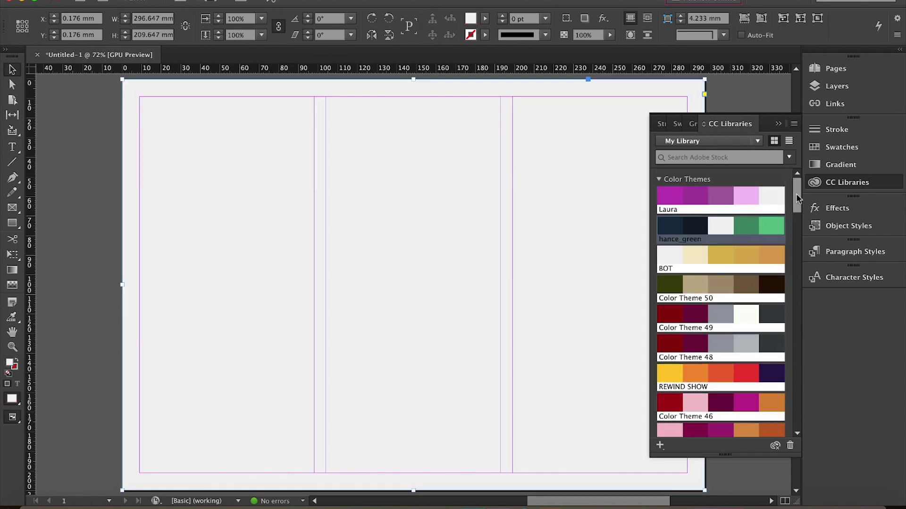
left_click(669, 226)
left_click(847, 182)
Draw an image frame about 87 by 112 mm from the first column's top margin and place the photo-of-woman-wearing...5859.jpg image in it.
left_click_drag(126, 87, 303, 313)
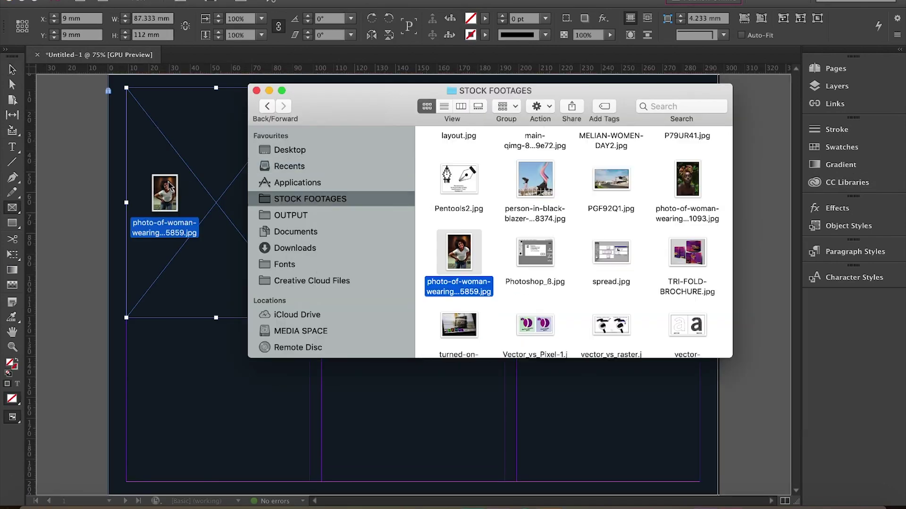
left_click_drag(169, 185, 170, 188)
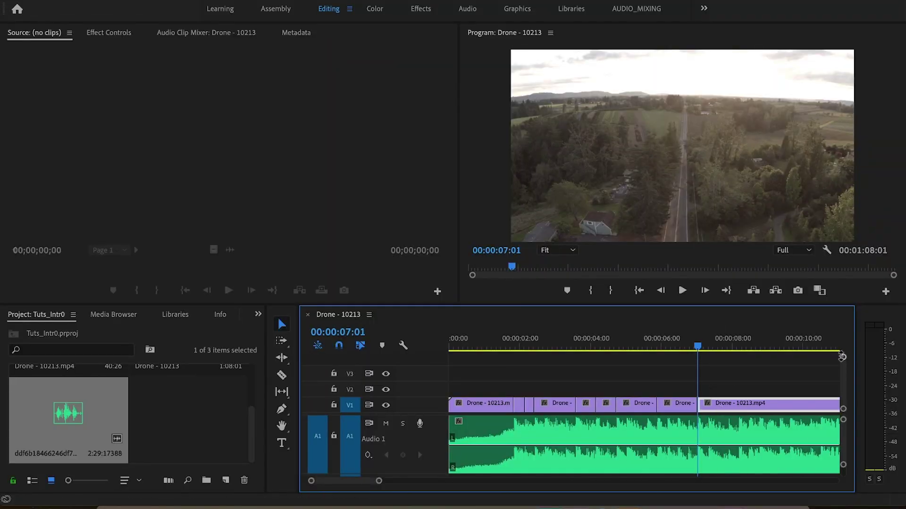
Switch to Premiere Pro, clear the clip selection and undo the last timeline edit.
left_click(635, 388)
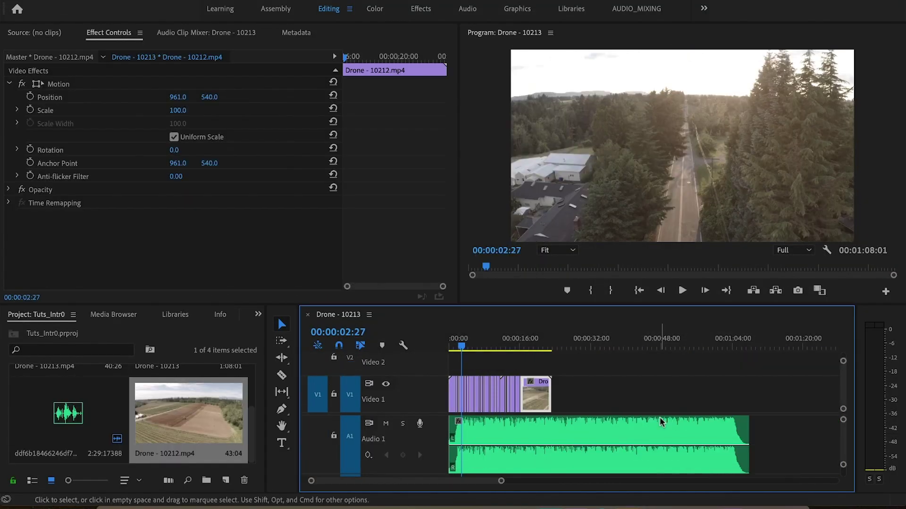
key("ctrl+z")
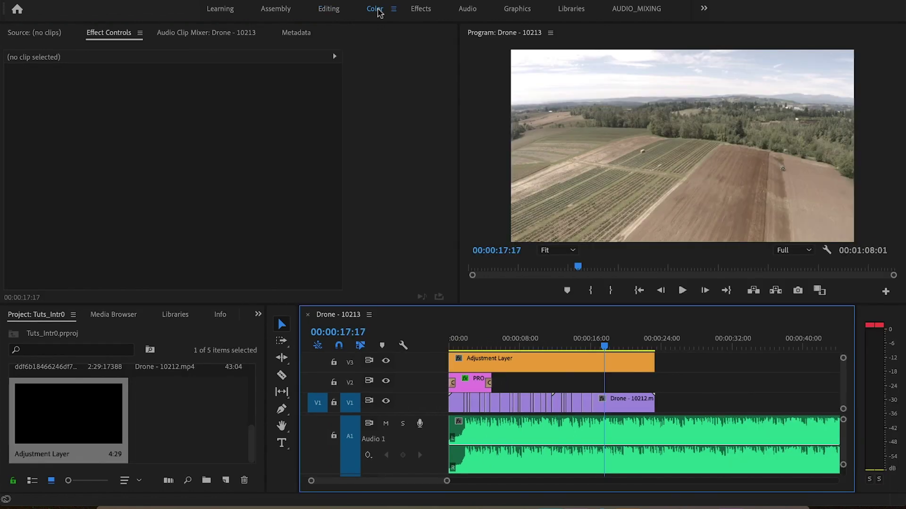
Switch to the Color workspace and shape the adjustment layer's RGB curve by shifting its shadow end and raising its highlights.
left_click(375, 9)
left_click_drag(760, 371, 755, 371)
left_click_drag(865, 269, 868, 252)
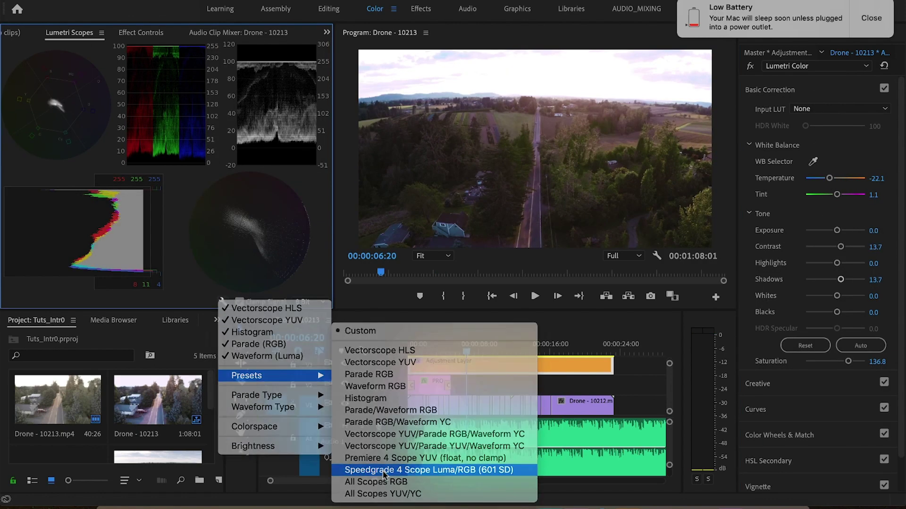
Change the waveform type in Lumetri Scopes and adjust the upper part of the adjustment layer's green RGB curve.
mouse_move(263, 407)
left_click(356, 419)
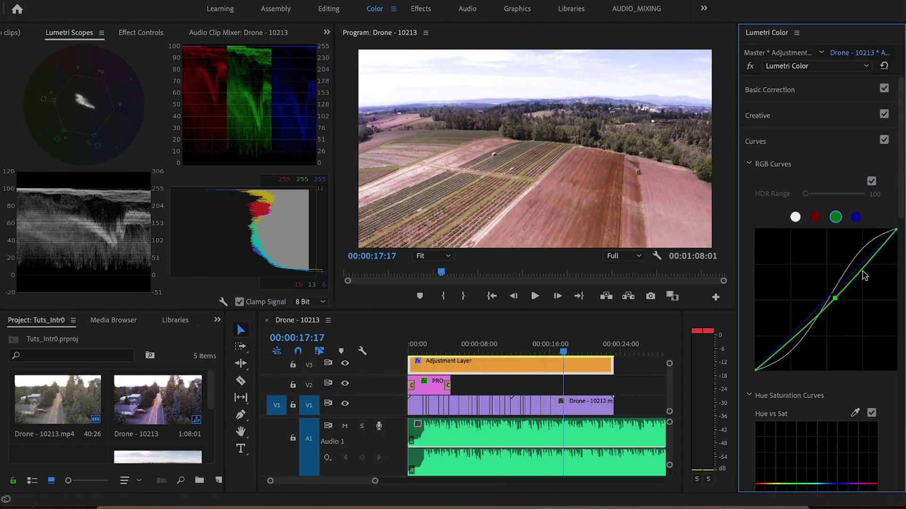
left_click(873, 256)
left_click_drag(896, 230, 897, 240)
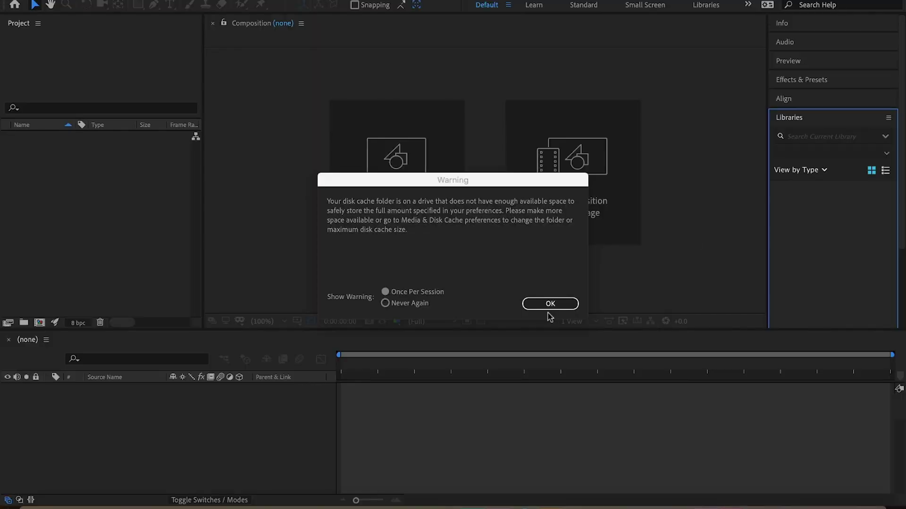
Switch to After Effects and dismiss the disk cache warning.
left_click(550, 303)
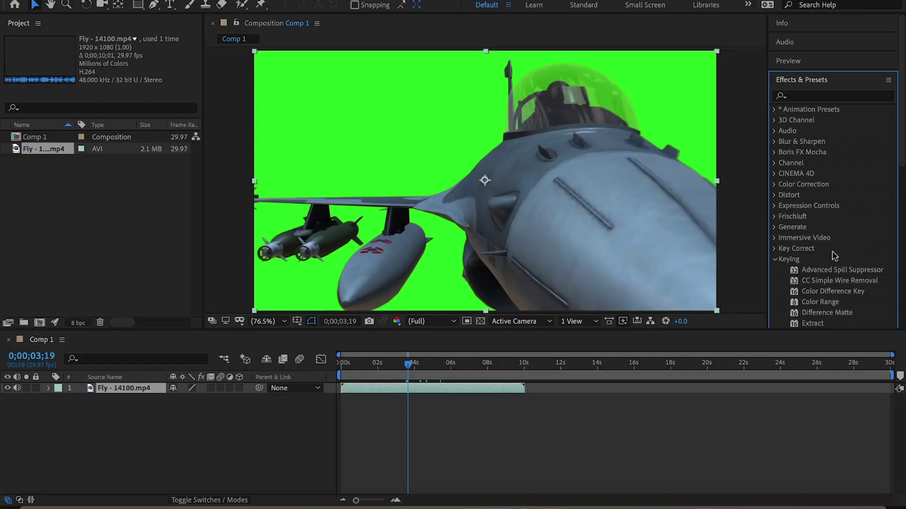
scroll(901, 219, "down", 5)
key("ctrl+f")
type("primat")
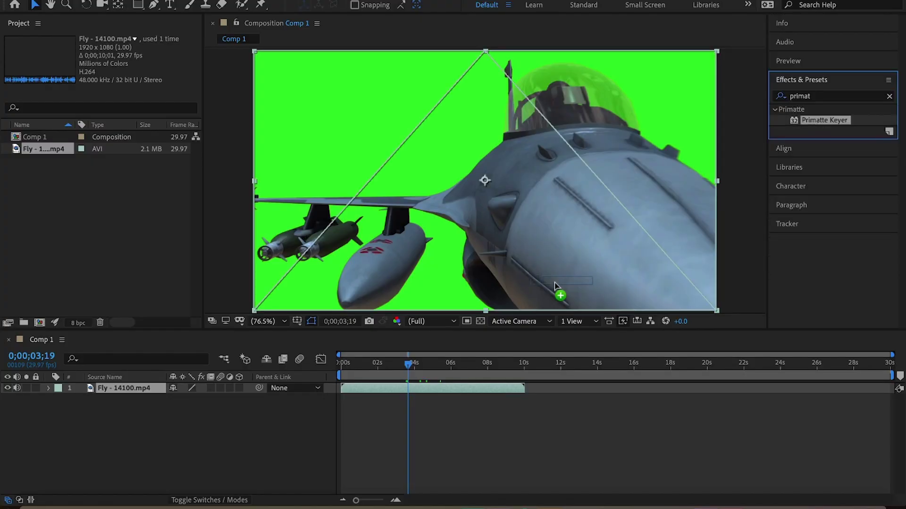
left_click_drag(554, 286, 554, 285)
mouse_move(200, 115)
left_mouse_down()
mouse_move(203, 223)
mouse_move(196, 120)
left_mouse_up()
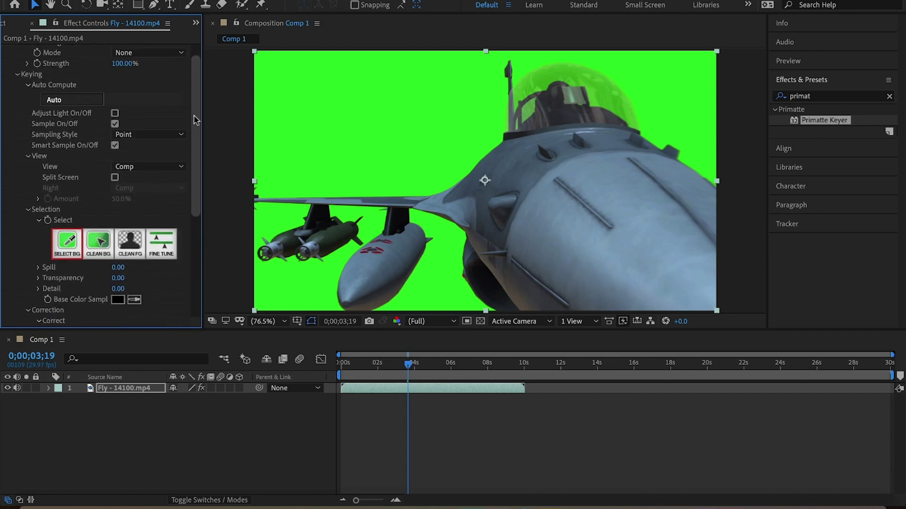
scroll(194, 121, "up", 2)
left_click(61, 50)
key("Delete")
Apply Keylight (1.2) to the Fly - 14100.mp4 layer and sample the green background as its Screen Colour.
key("ctrl+f")
type("keylight")
left_click_drag(821, 152, 132, 129)
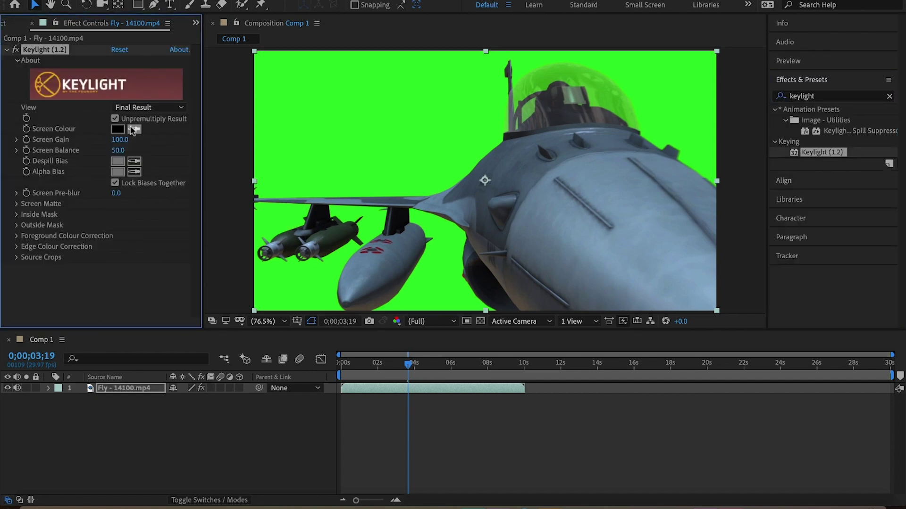
left_click(414, 126)
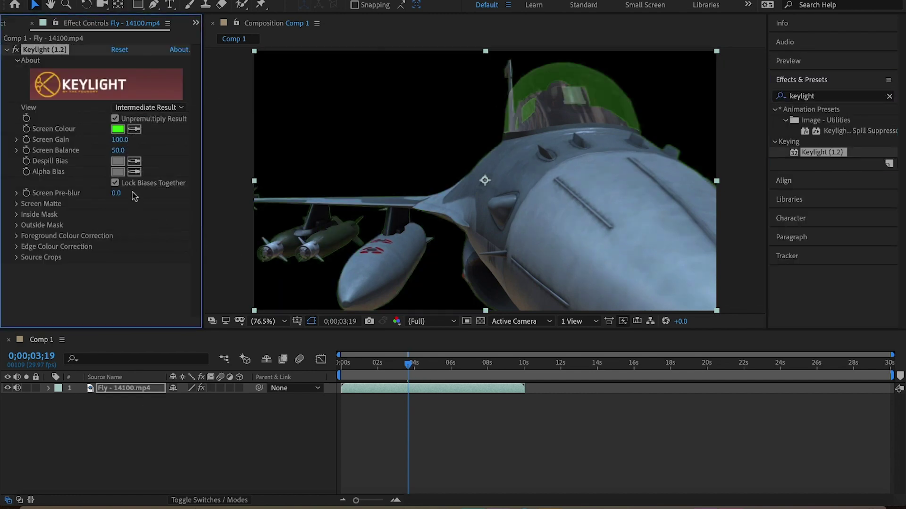
Set Keylight's Screen Gain to 125.0 and Screen Balance to 38.0, and set its View to Intermediate Result.
left_click(147, 107)
left_click(137, 165)
left_click_drag(119, 140, 100, 150)
left_click(147, 108)
left_click(136, 230)
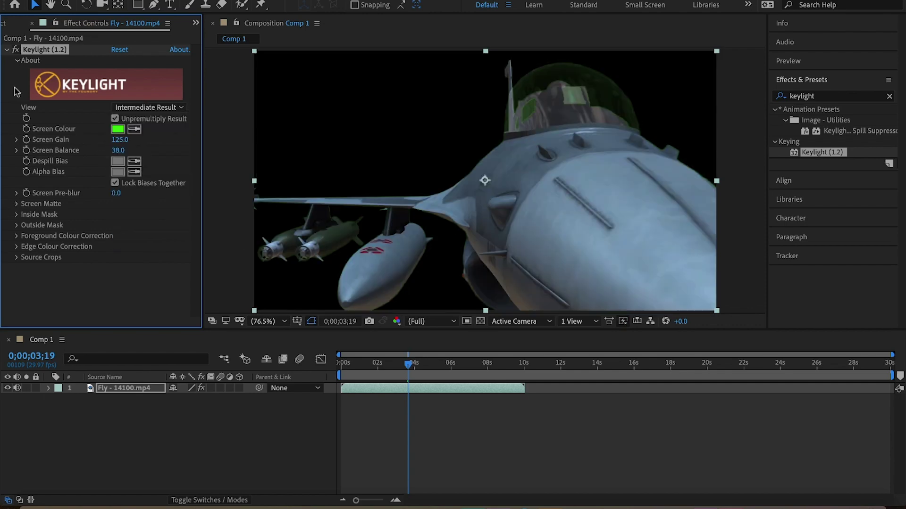
Apply the Advanced Spill Suppressor effect to the Fly - 14100.mp4 layer.
left_click(6, 50)
key("ctrl+f")
type("advance")
left_click_drag(842, 174, 427, 389)
Import Drone - 10212.mp4, place it beneath the Fly - 14100.mp4 layer and preview the composite.
key("ctrl+i")
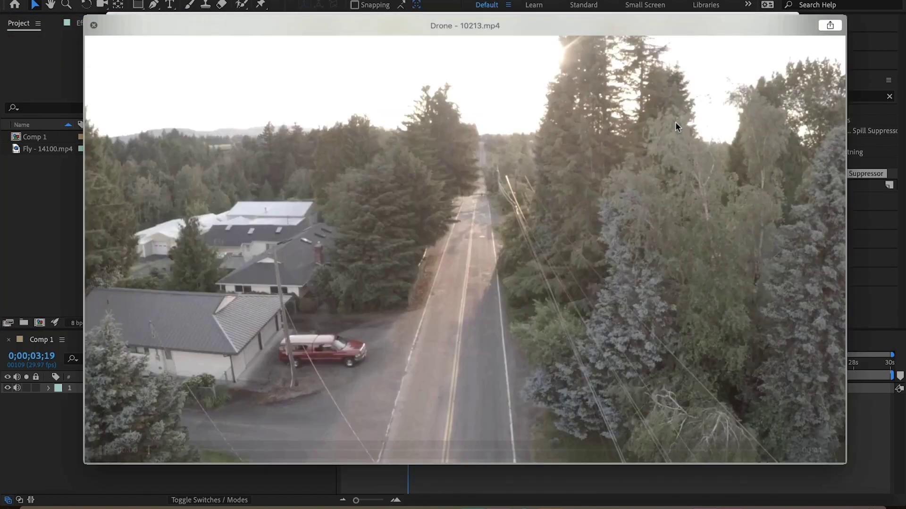
key("Right")
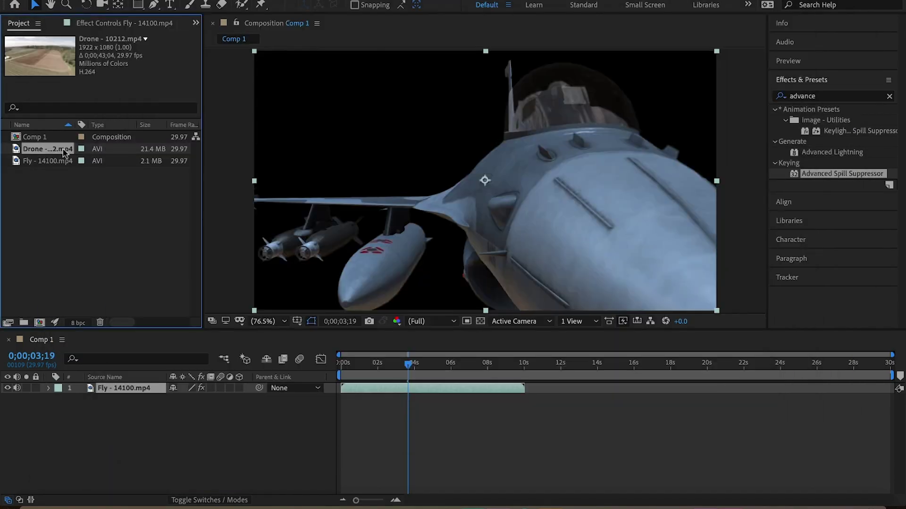
left_click_drag(65, 152, 293, 399)
key("space")
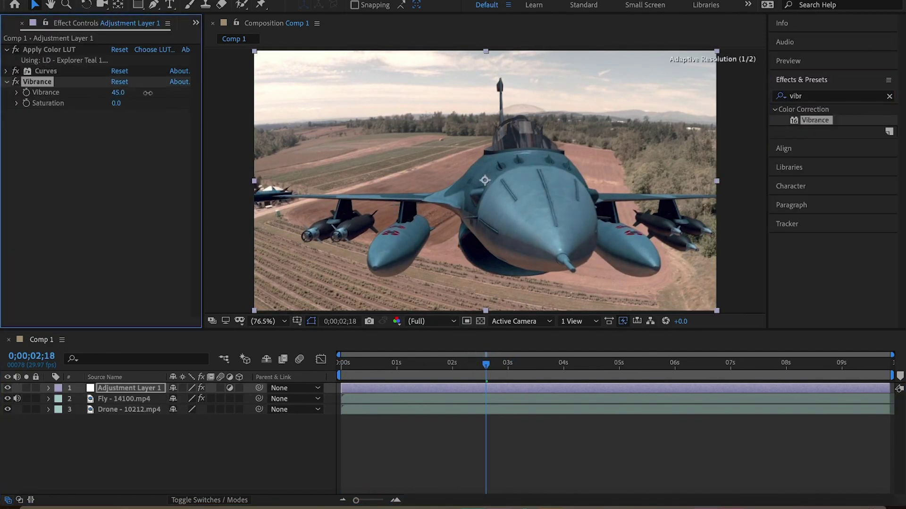
Check the graded jet composite near its start and browse the Motion Graphics presets in Optical Flares.
left_click(361, 363)
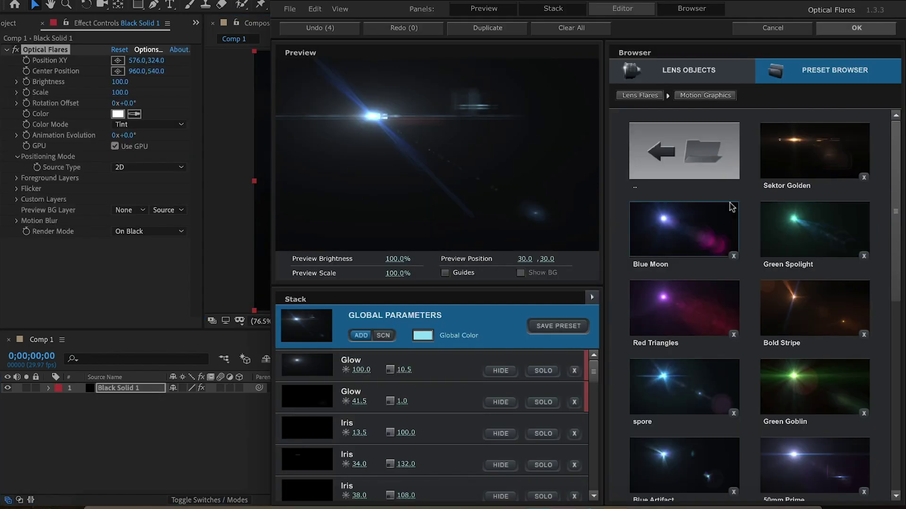
scroll(750, 306, "down", 10)
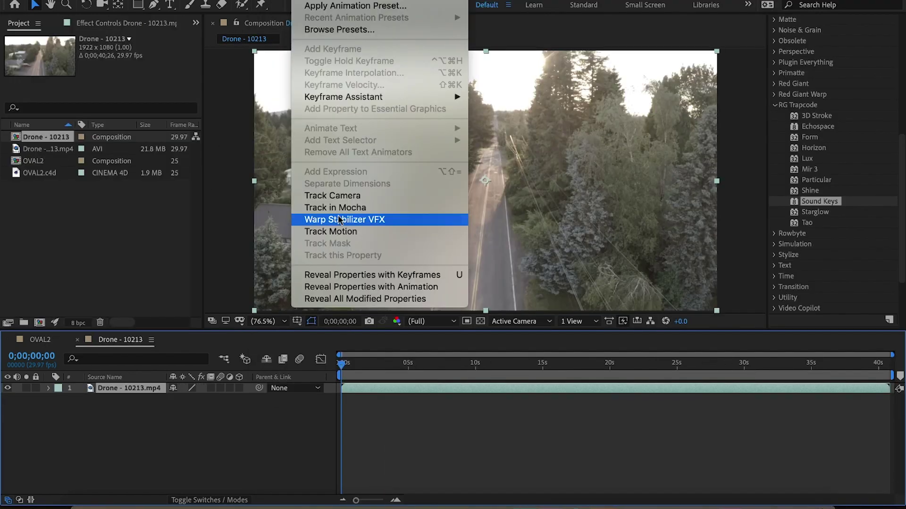
Open the Drone - 10213.mp4 layer in Mocha and outline the house beside the road with a tracking spline.
left_click(341, 208)
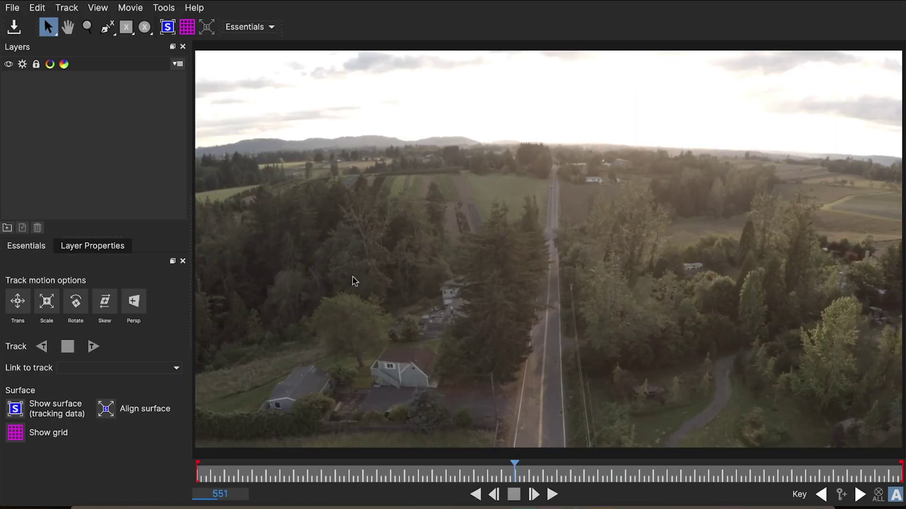
left_click(422, 373)
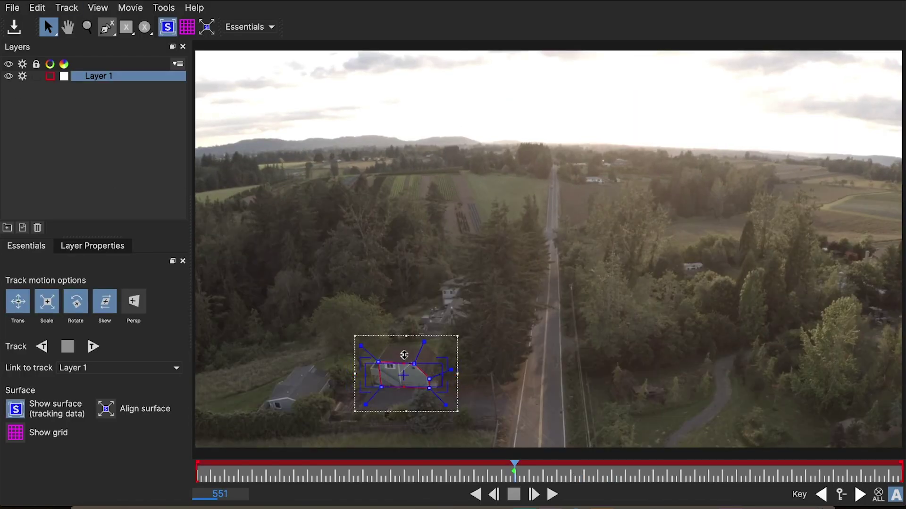
Back in After Effects, find Keylight (1.2) and apply it to the green-screen butterfly footage.
key("ctrl+f")
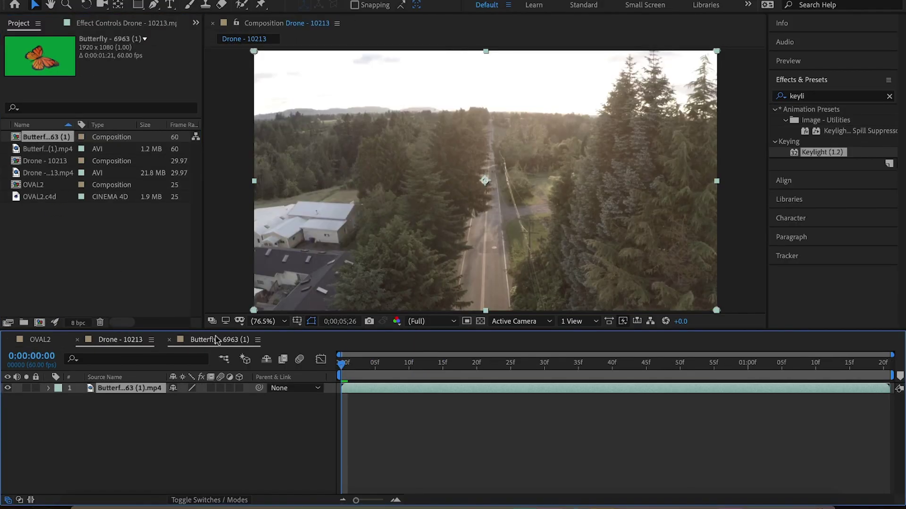
left_click_drag(822, 152, 651, 232)
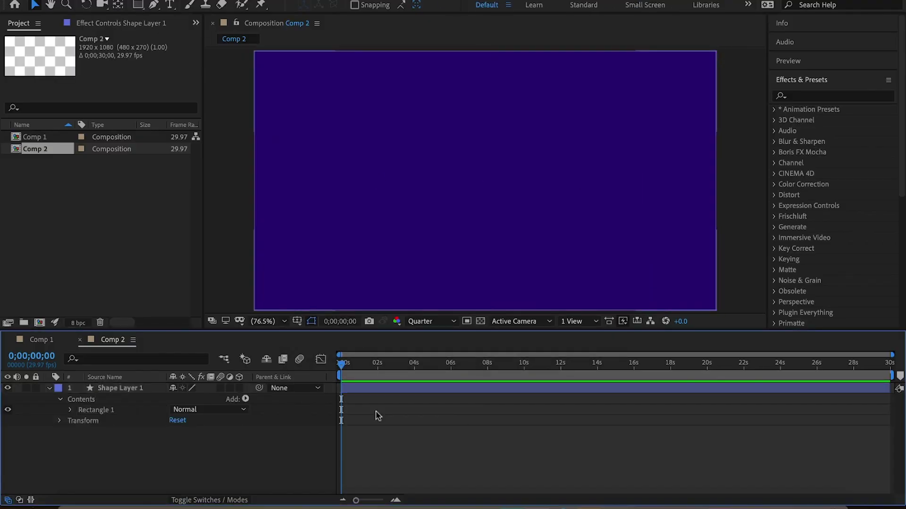
In Comp 2, collapse and lock the purple background Shape Layer 1 and choose the Ellipse tool.
left_click(49, 387)
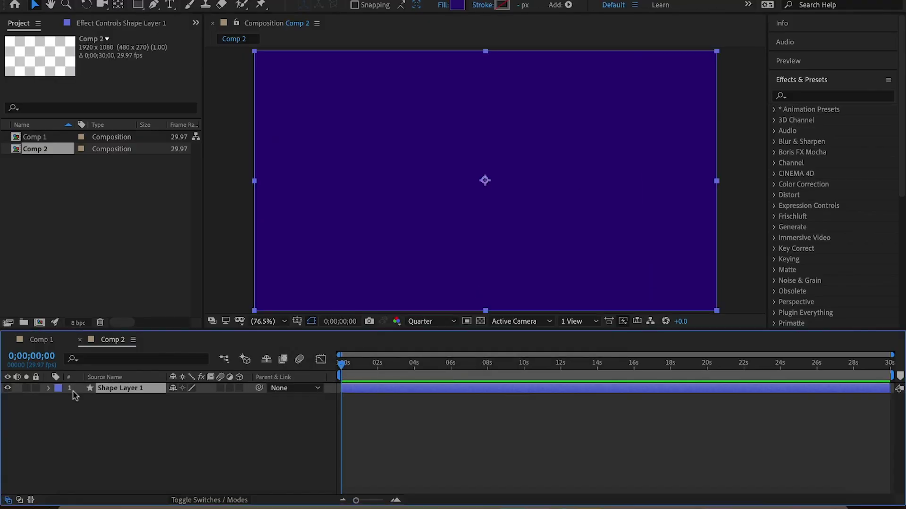
key("ctrl+l")
left_click(138, 6)
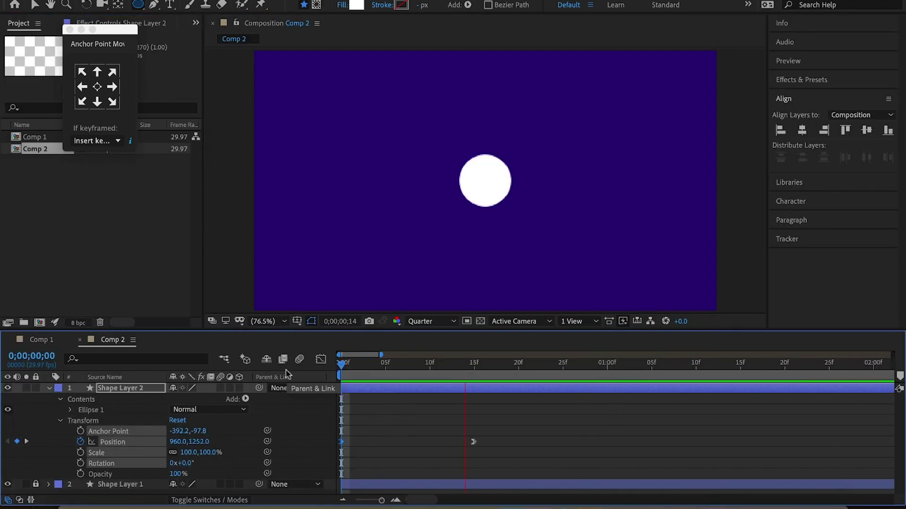
Add a loopOut expression to the Position of the white circle on Shape Layer 2 and play back the animation.
key("alt+shift+equal")
type("L")
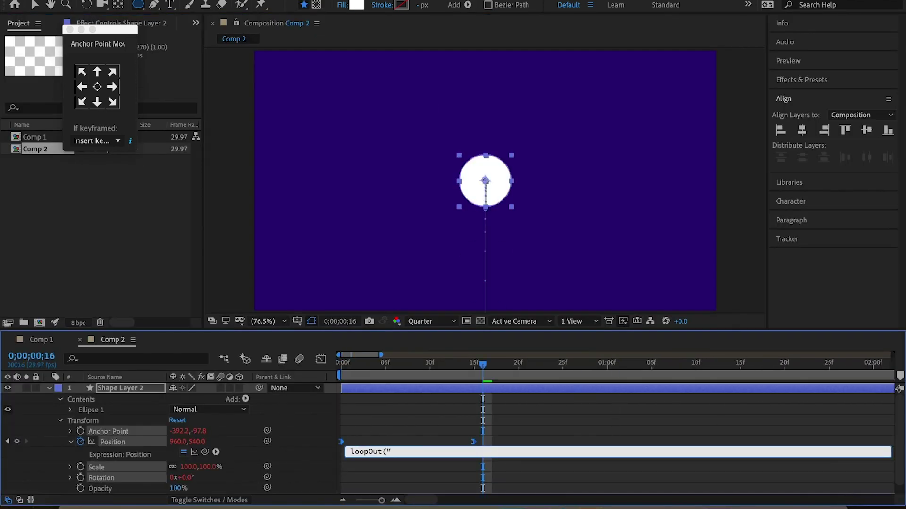
key("KP_Enter")
key("space")
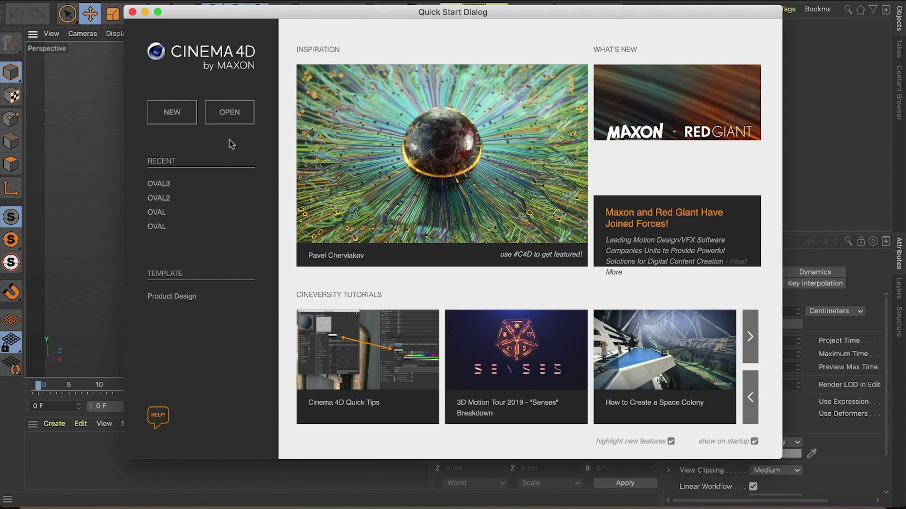
In Cinema 4D, dismiss the Quick Start dialog and add a cube to the empty scene.
left_click(132, 12)
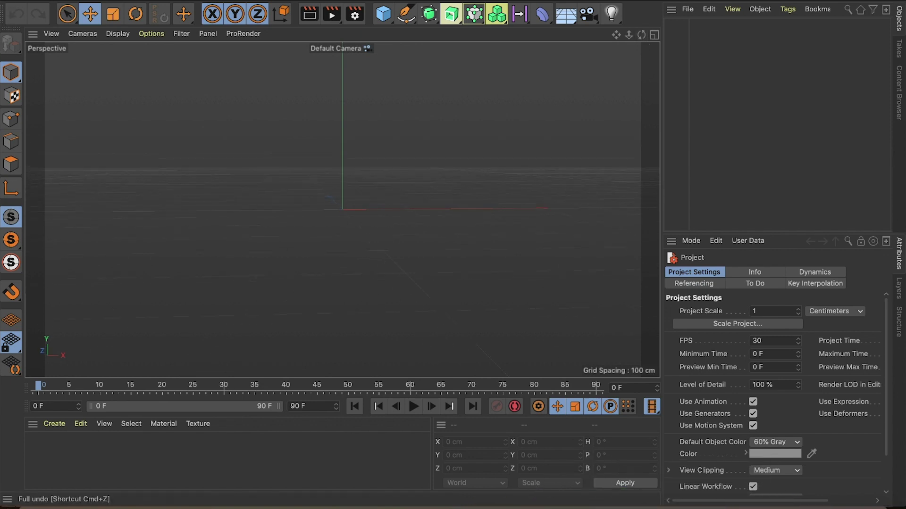
key("super+w")
left_click(404, 174)
left_click(383, 14)
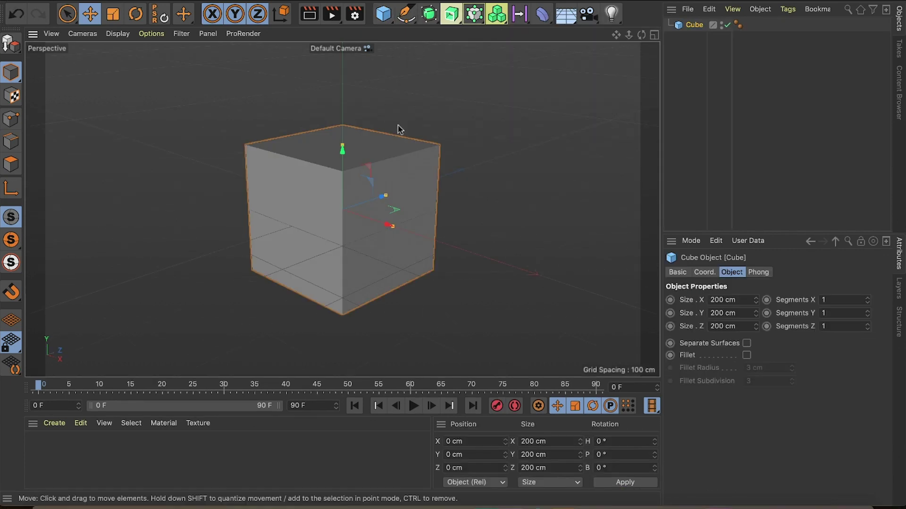
Reshape the cube into a wide, flat slab along its three axes and display the shaded model with lines.
left_click_drag(342, 148, 342, 188)
left_click_drag(392, 226, 381, 223)
left_click_drag(386, 195, 452, 247)
left_click(118, 34)
left_click(380, 222)
left_click_drag(372, 200, 414, 185)
left_click_drag(342, 188, 342, 195)
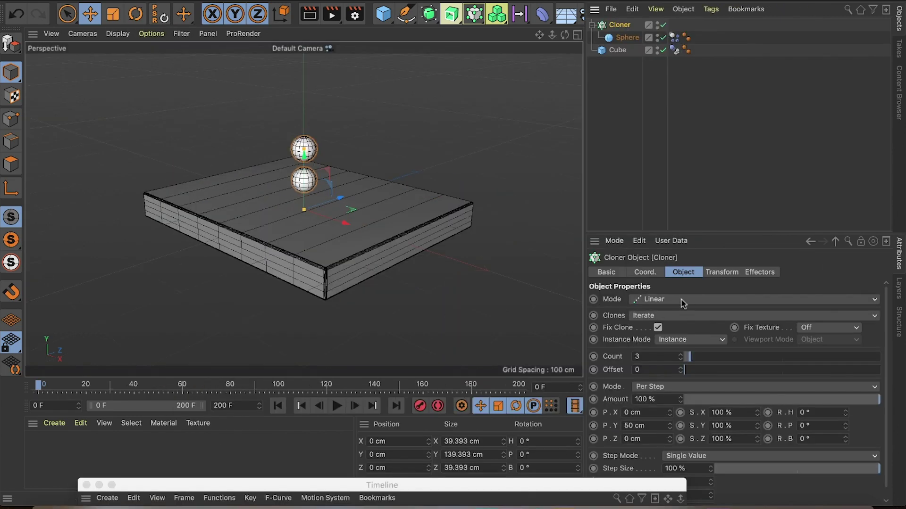
Set the sphere Cloner's mode to Radial, try another cloning mode and adjust the clone count.
left_click(681, 299)
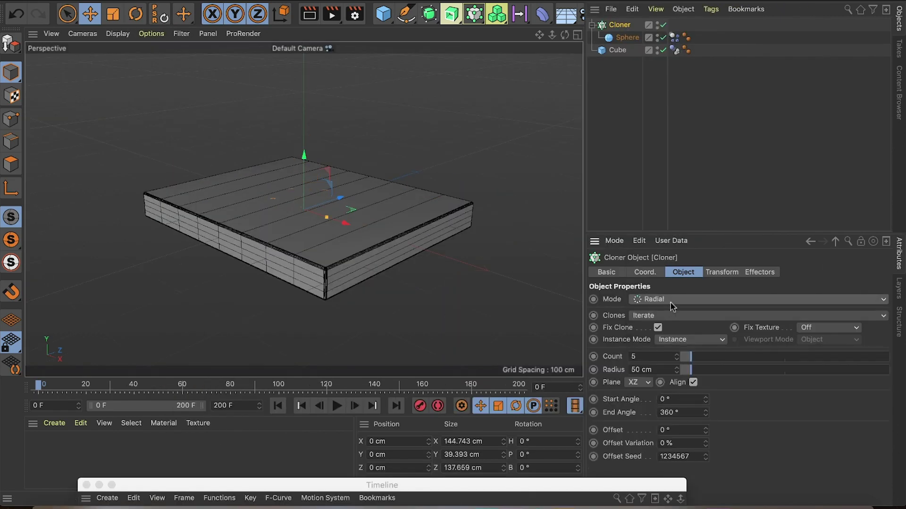
left_click(681, 299)
left_click_drag(674, 357, 674, 360)
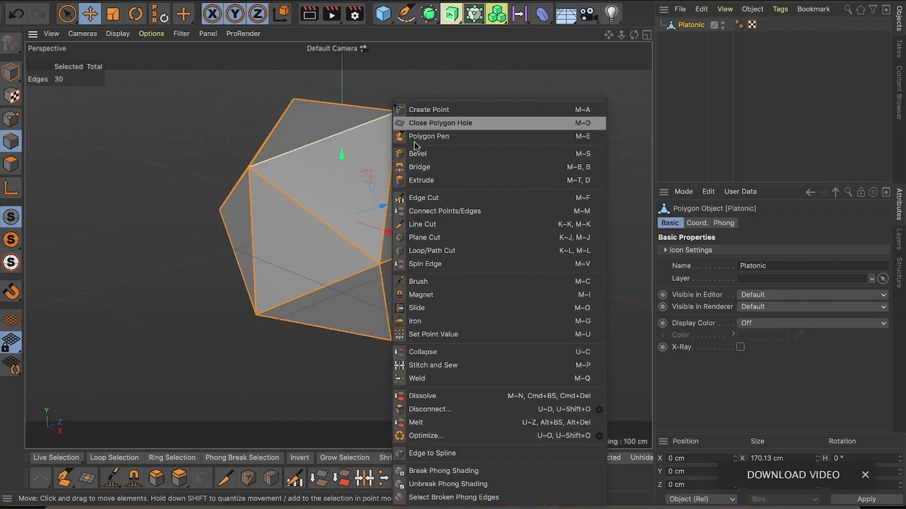
Bevel all edges of the Platonic in Chamfer mode with Fixed Distance and reduce the offset.
left_click(415, 147)
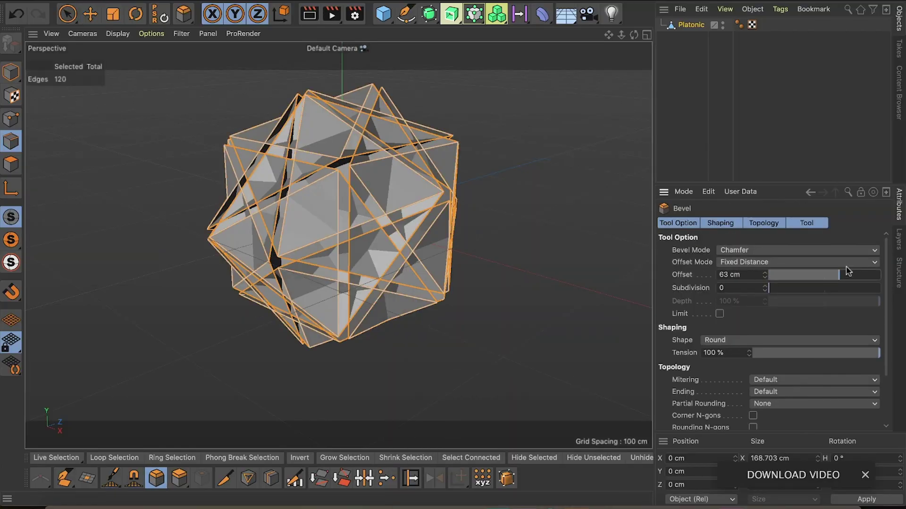
left_click_drag(837, 274, 772, 274)
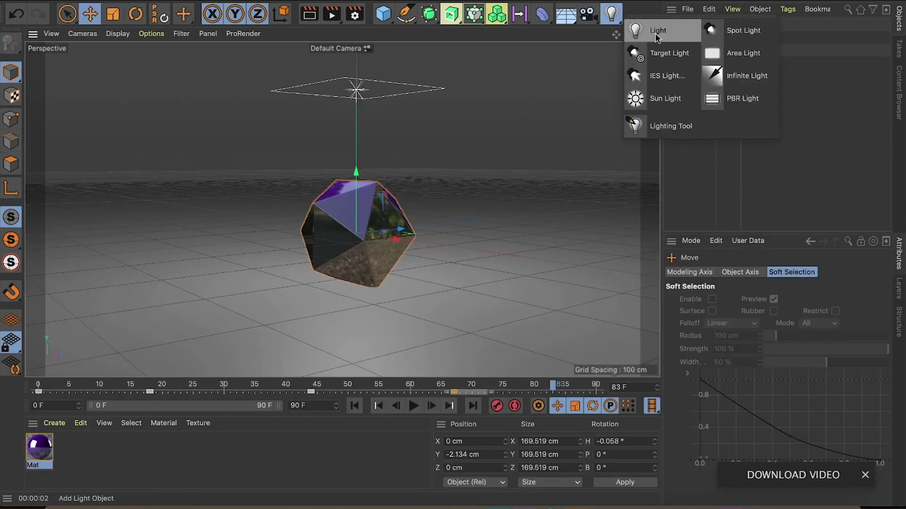
Add a standard light to the reflective polyhedron scene and assign a simulation tag to the sphere above the slab.
left_click(655, 33)
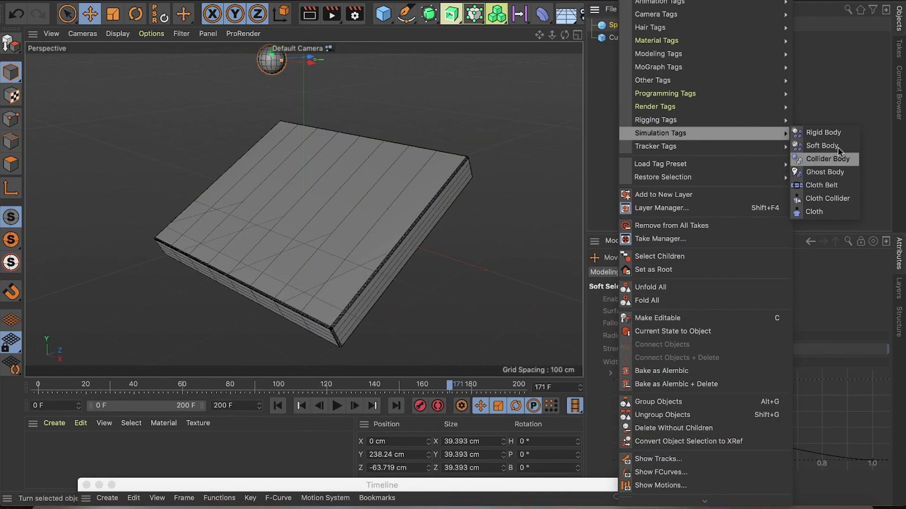
left_click(819, 155)
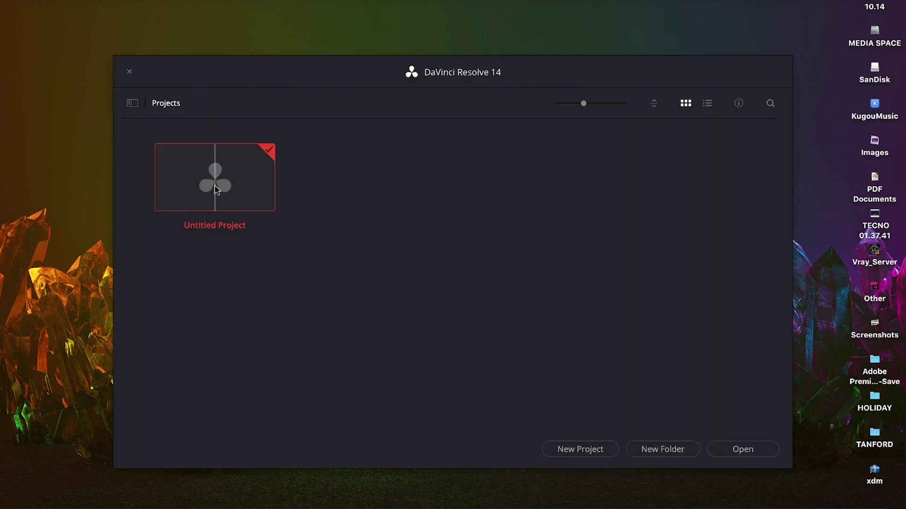
Switch to DaVinci Resolve and open the Untitled Project.
double_click(216, 189)
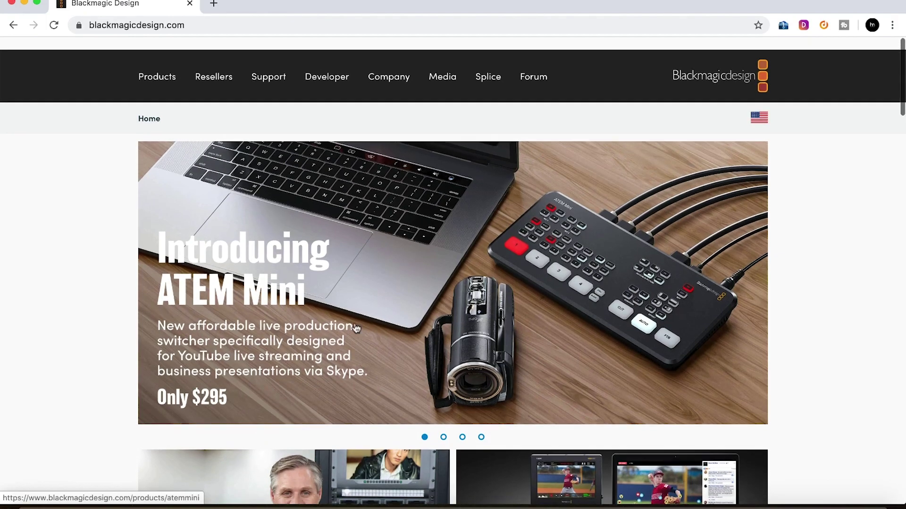
On the Blackmagic Design website, browse the product range and open the DaVinci Resolve 16 page.
scroll(357, 329, "down", 1)
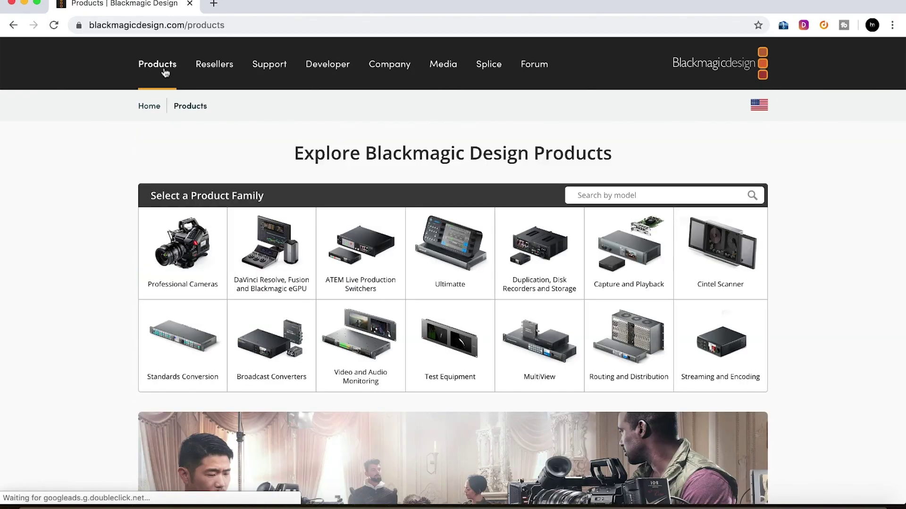
scroll(473, 299, "down", 10)
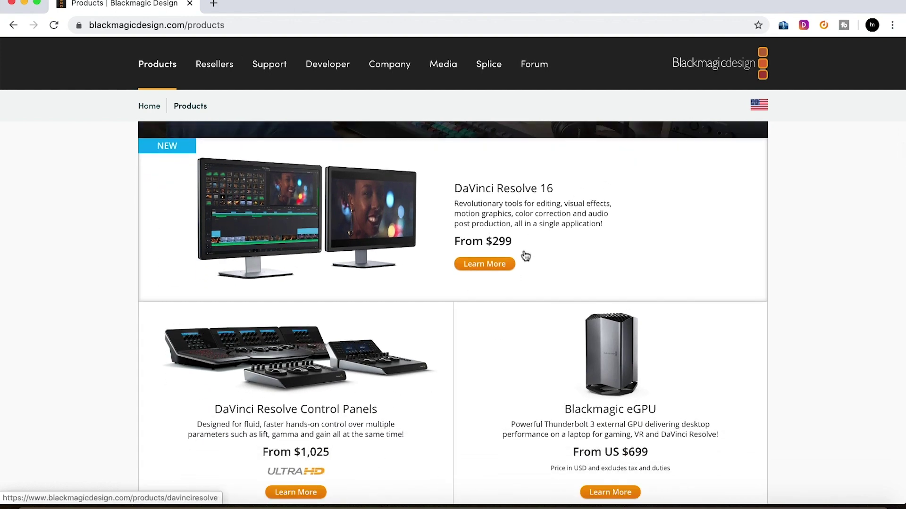
scroll(434, 406, "down", 2)
scroll(434, 406, "up", 2)
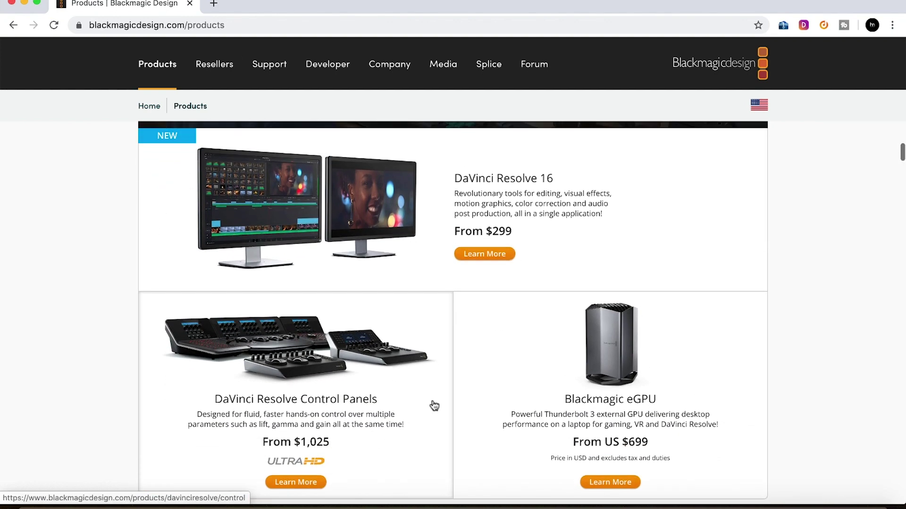
left_click(487, 182)
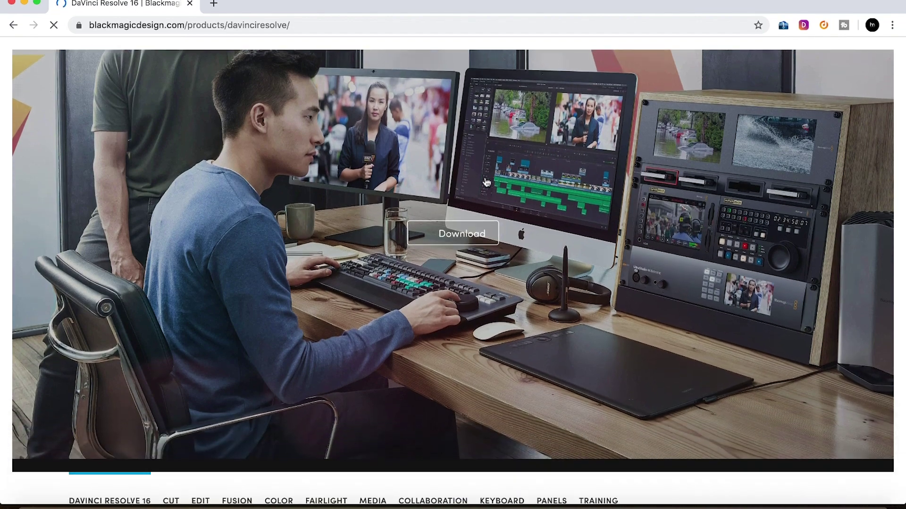
Look through the feature overview on the DaVinci Resolve 16 page, including the editing and trimming tools.
scroll(486, 182, "down", 10)
scroll(486, 183, "down", 10)
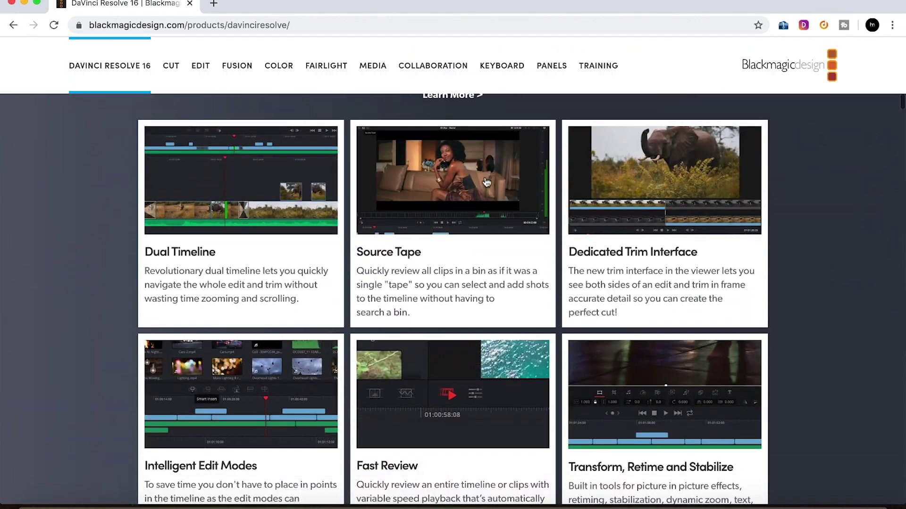
scroll(487, 182, "down", 10)
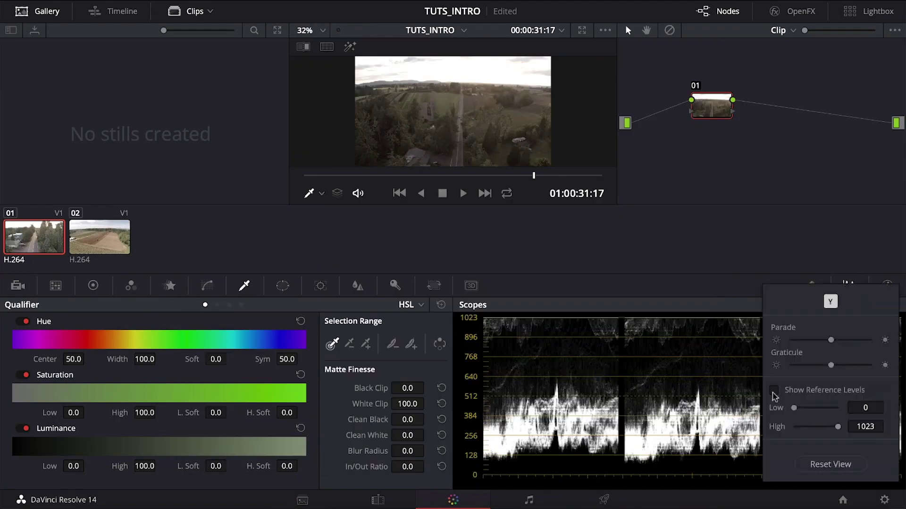
Back in DaVinci Resolve, toggle off the Y option of the Parade scope and add a serial node to clip 01.
left_click(830, 302)
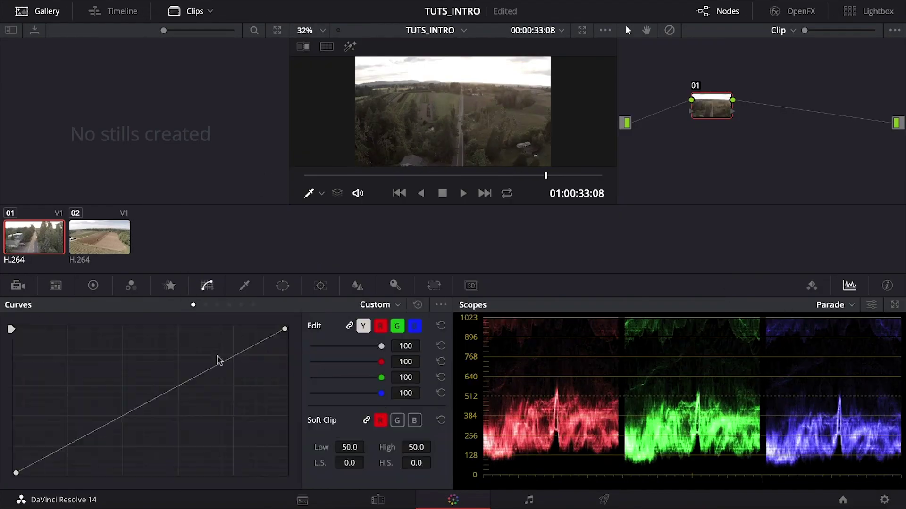
key("alt+s")
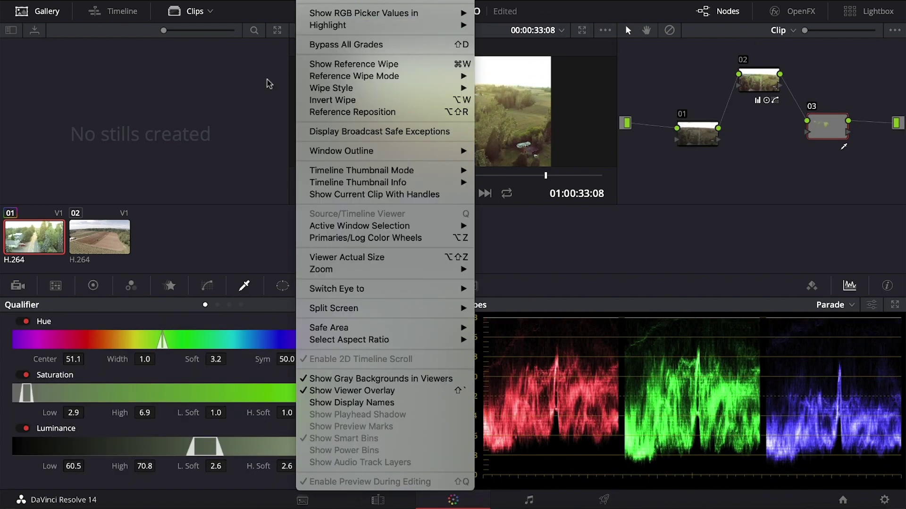
Use highlight mode to extend node 03's HSL qualifier selection over the fields, and adjust its Blur Radius.
left_click(364, 21)
left_click_drag(476, 134, 508, 154)
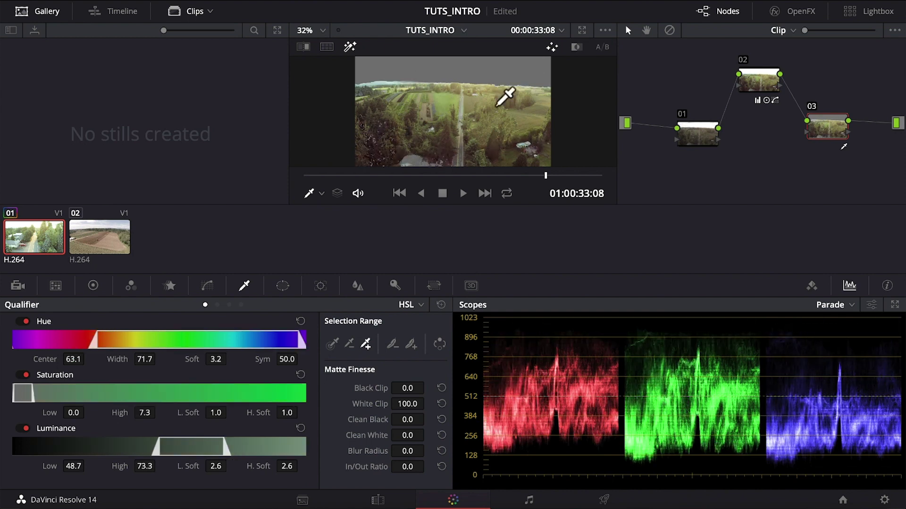
left_click_drag(406, 450, 407, 454)
key("shift+h")
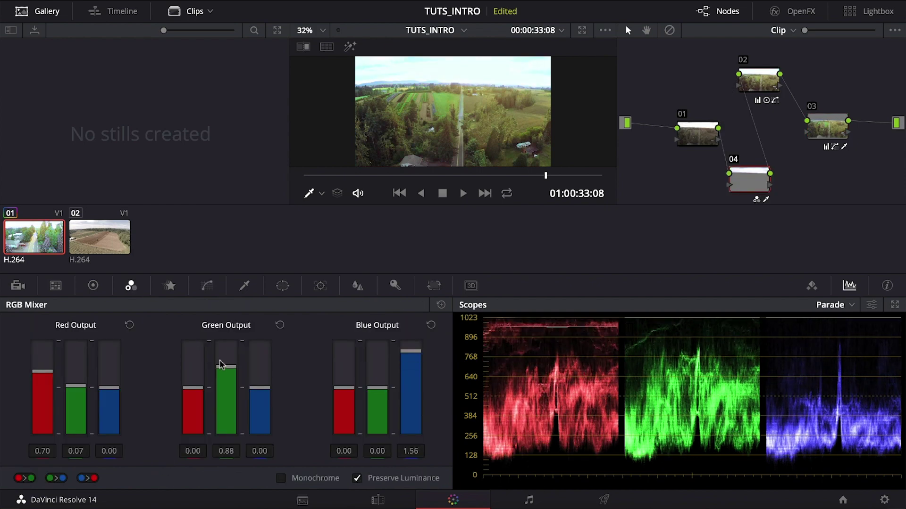
Adjust the blue contribution to the Green Output in node 04's RGB Mixer.
left_click_drag(262, 387, 264, 389)
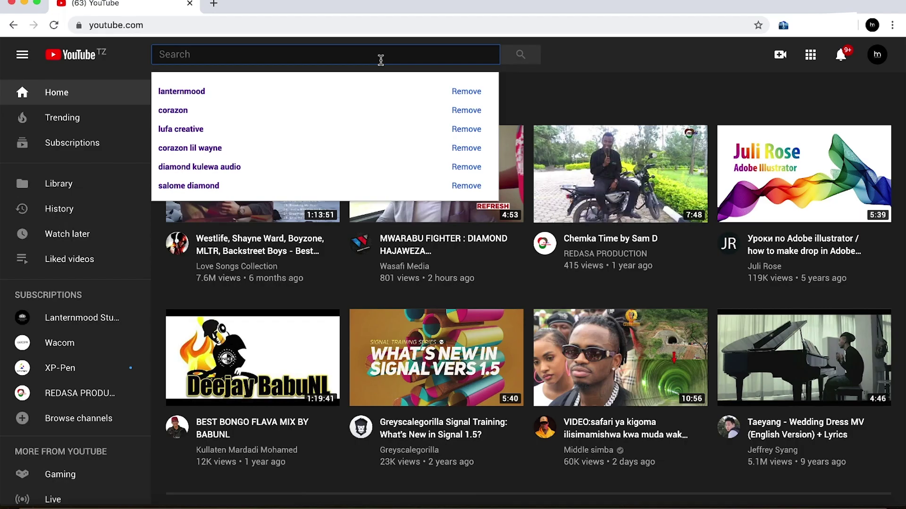
Switch to YouTube in the browser and search for lanternmood.
type("lantern")
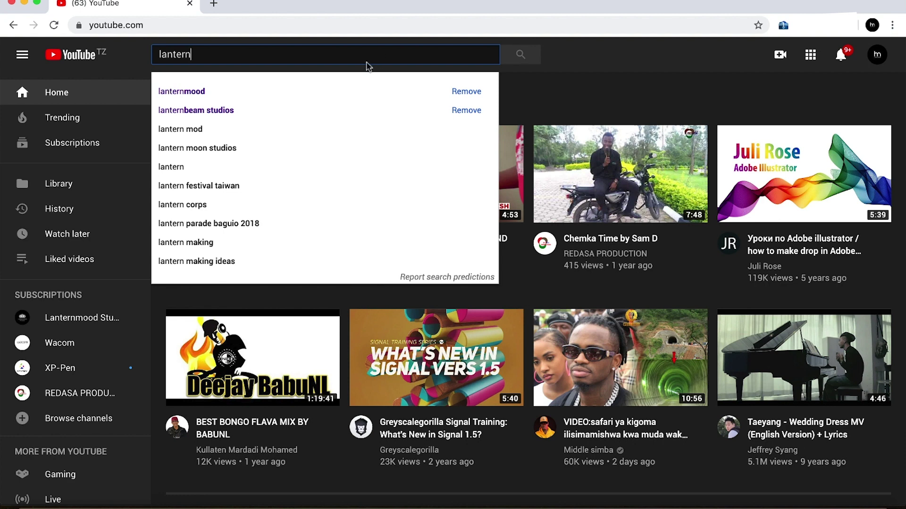
left_click(277, 87)
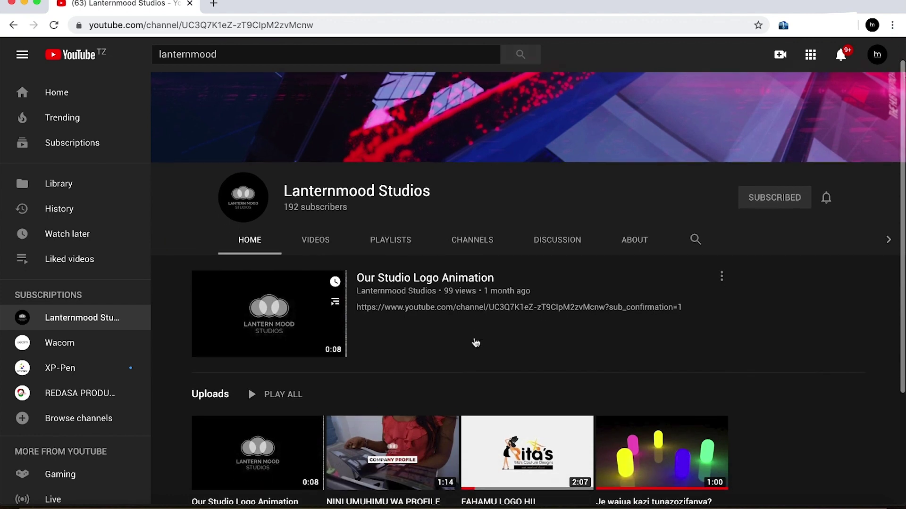
Look over the Lanternmood Studios channel's home page and open its list of uploaded videos.
scroll(476, 343, "down", 1)
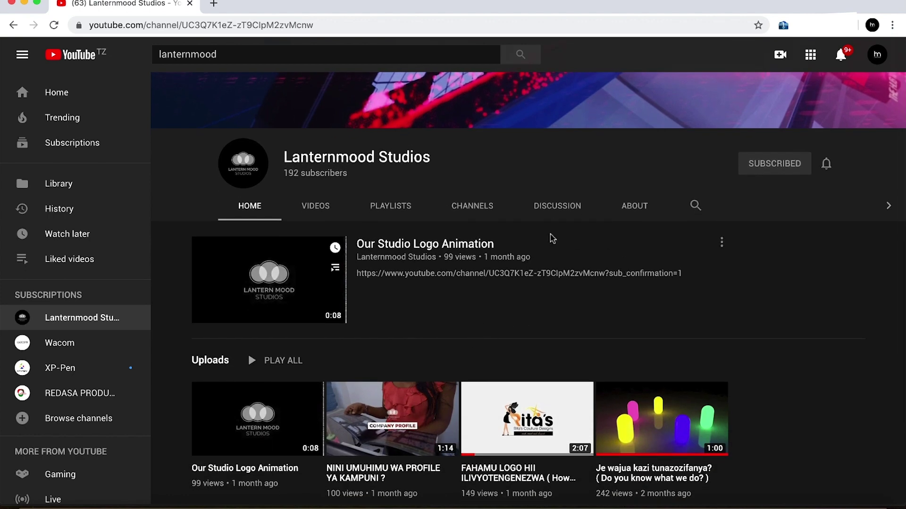
scroll(451, 192, "up", 1)
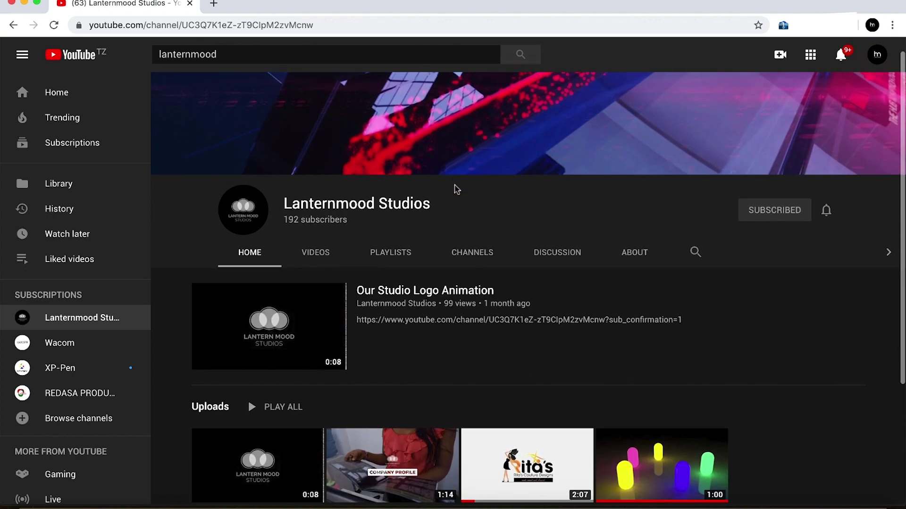
scroll(456, 189, "down", 1)
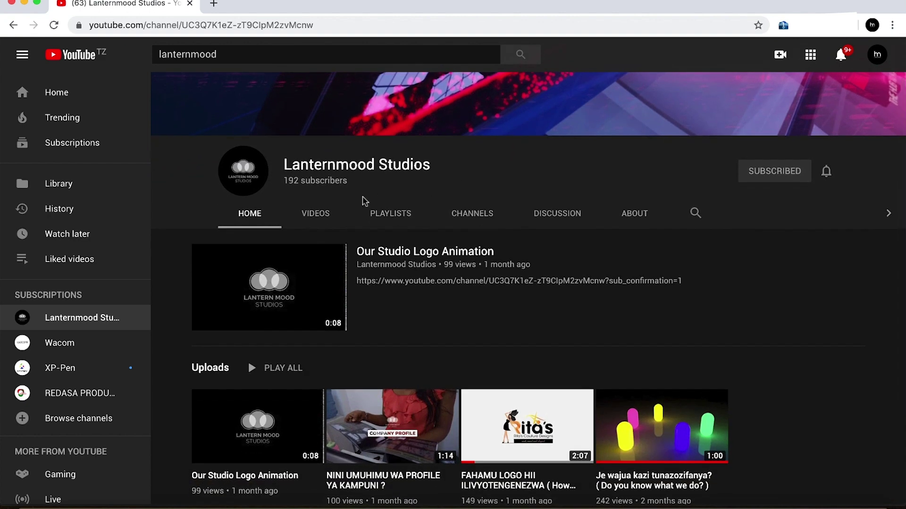
left_click(326, 211)
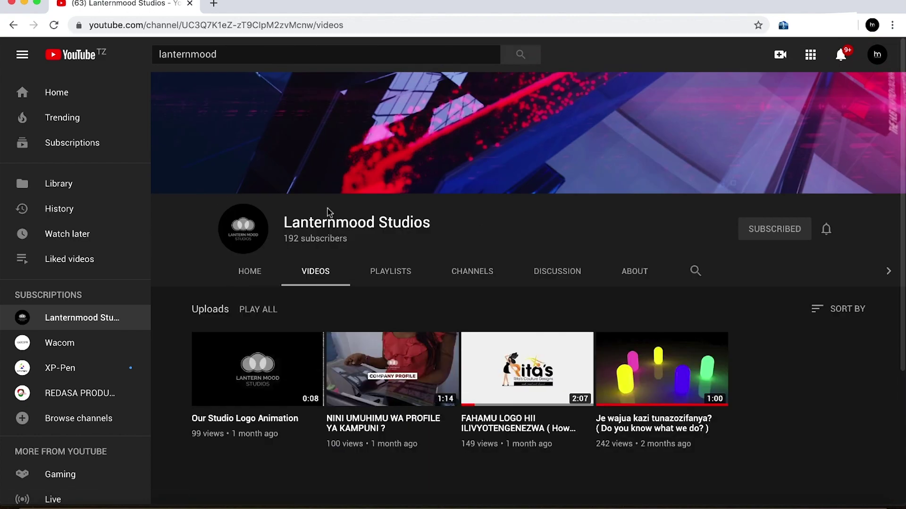